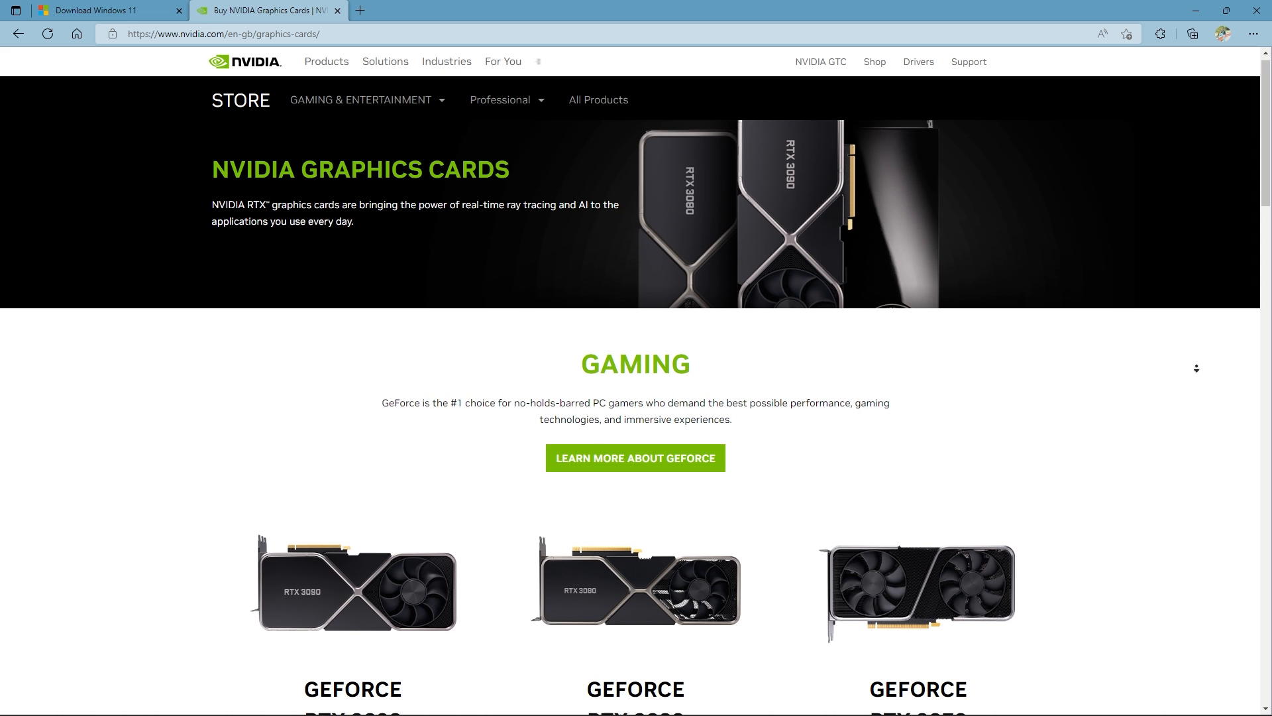
{"action": "scroll", "coordinate": [1196, 372], "scroll_direction": "down", "scroll_amount": 3}
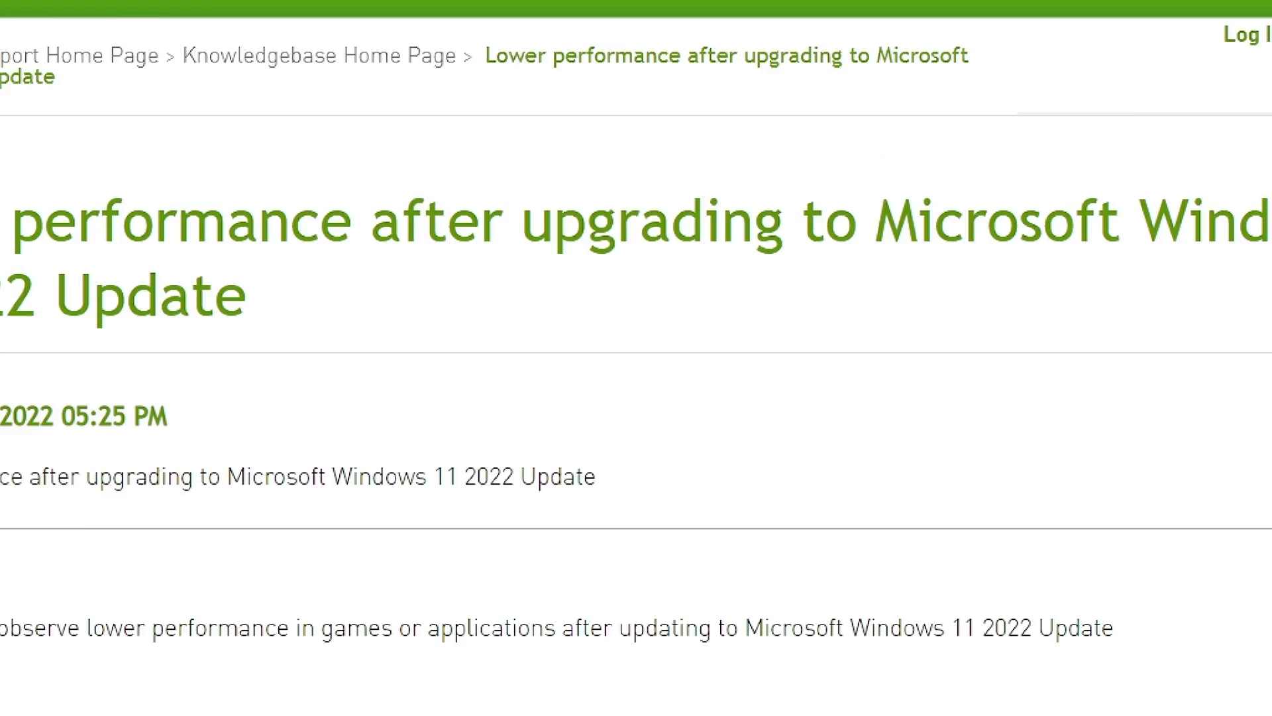
Review the Issue and Solution text, then start downloading GeForce_Experience_Beta_v3.26.0.131.exe
{"action": "left_click_drag", "start_coordinate": [197, 502], "coordinate": [846, 503]}
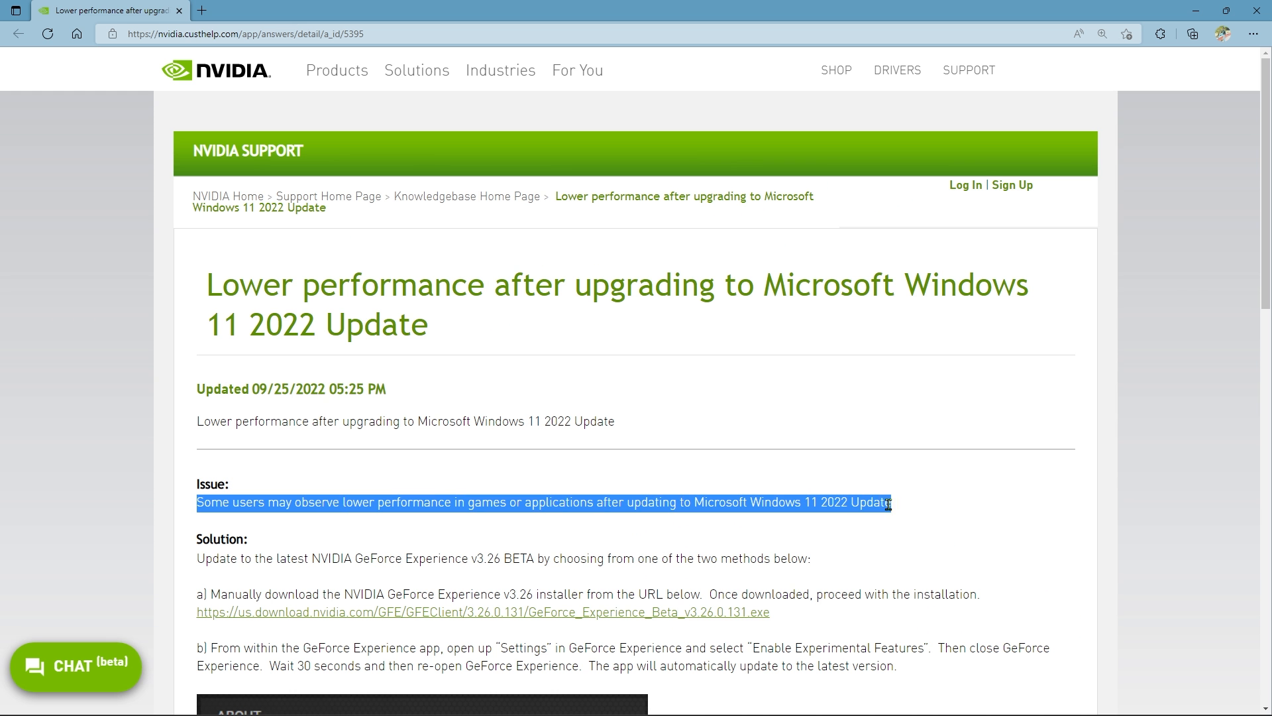
{"action": "left_click_drag", "start_coordinate": [1265, 199], "coordinate": [1266, 443]}
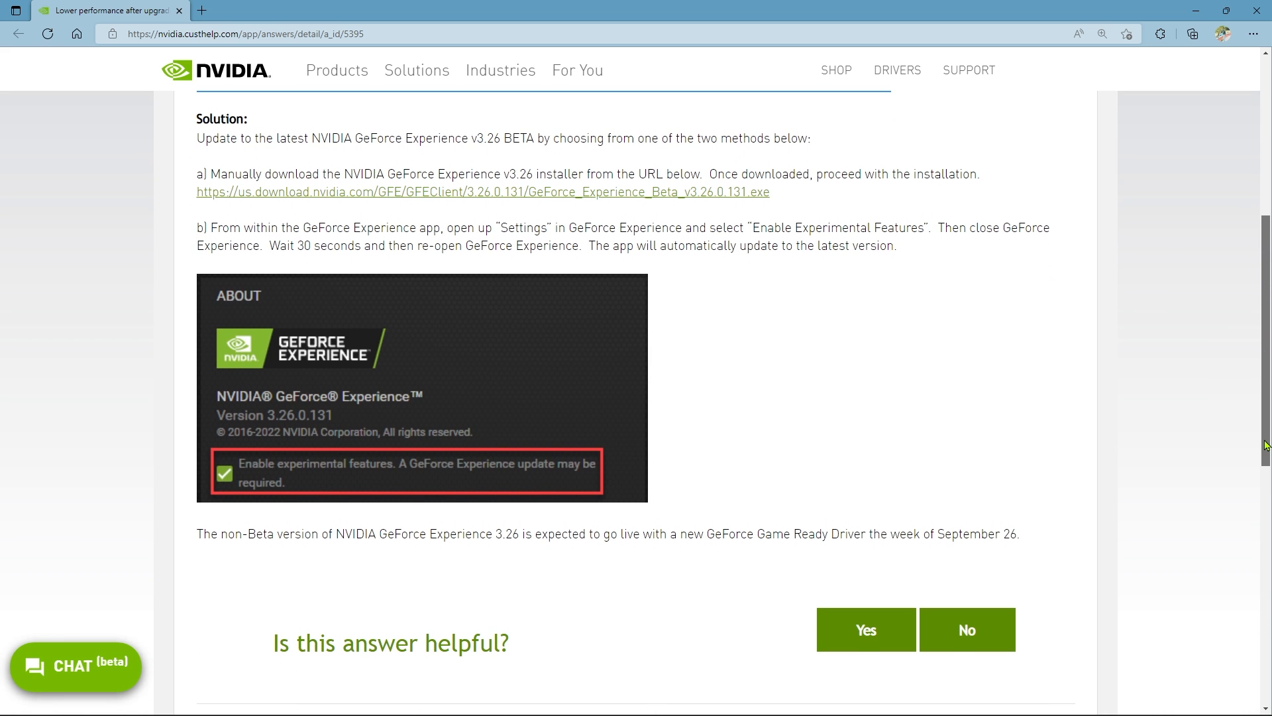
{"action": "left_click_drag", "start_coordinate": [1265, 442], "coordinate": [1265, 406]}
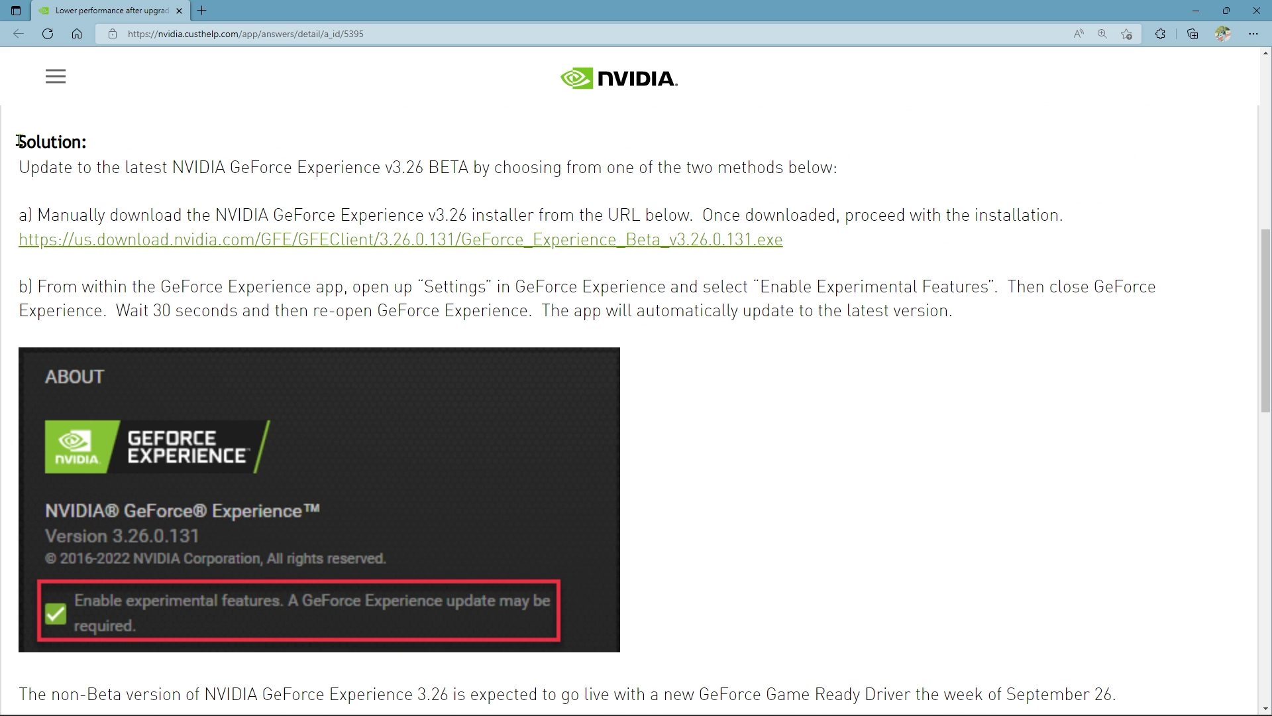
{"action": "left_click_drag", "start_coordinate": [18, 141], "coordinate": [814, 167]}
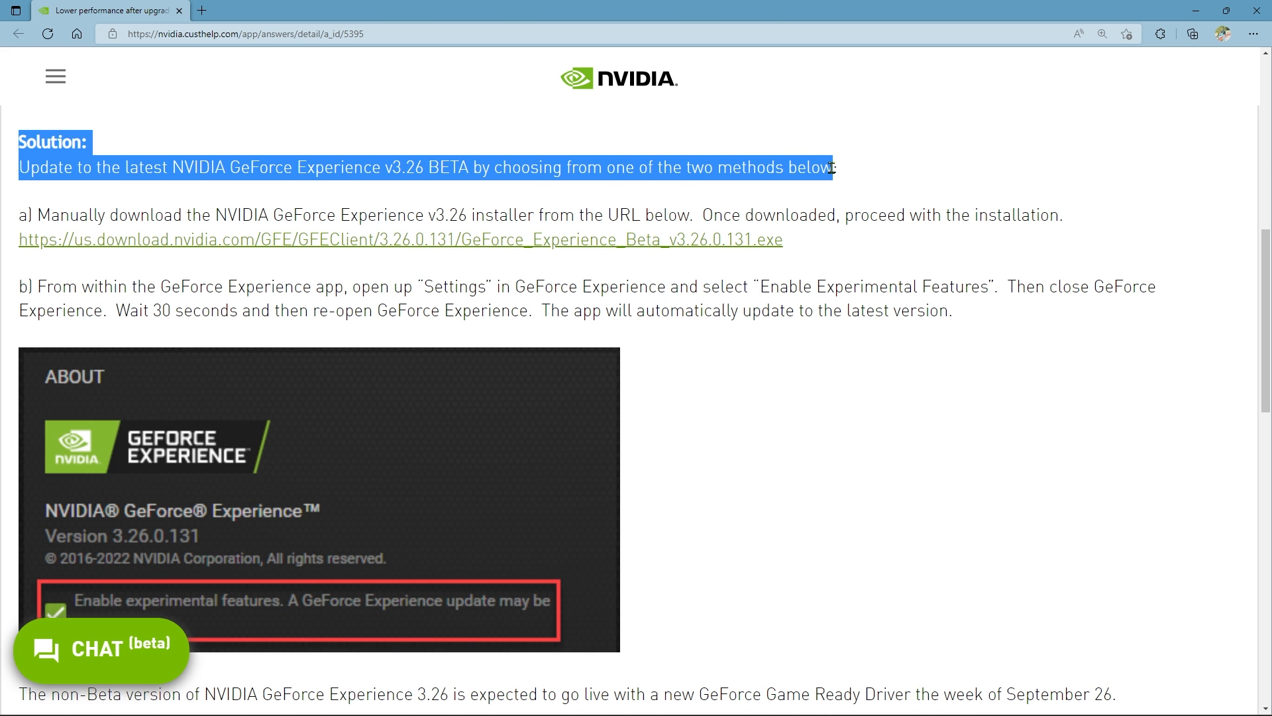
{"action": "left_click", "coordinate": [853, 256]}
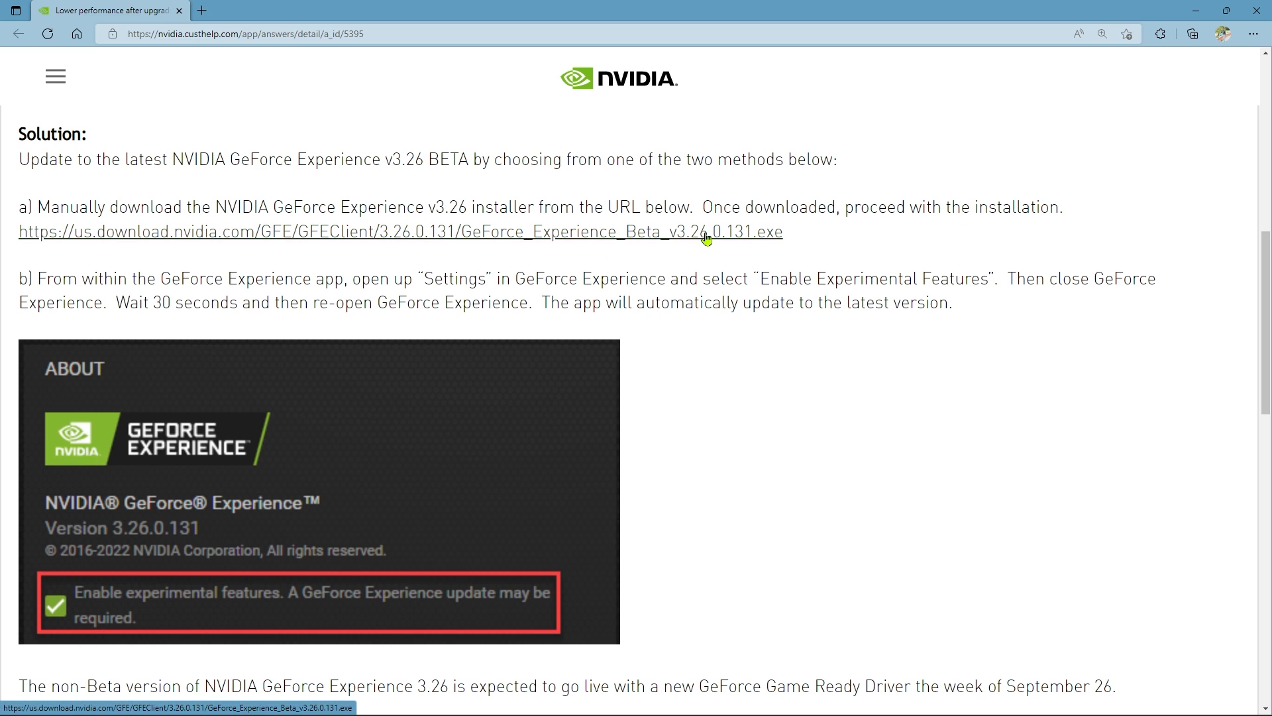
{"action": "left_click", "coordinate": [525, 236]}
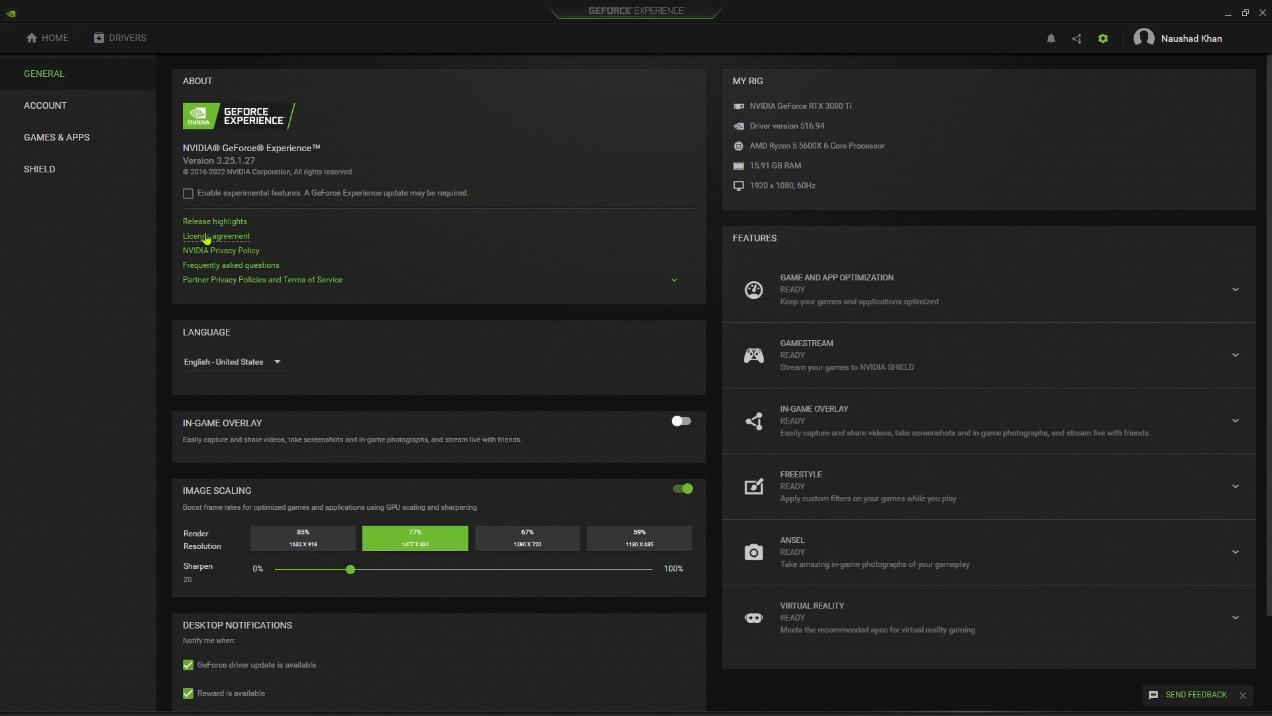
Tick 'Enable experimental features' in Settings > General so the app fetches its update
{"action": "left_click", "coordinate": [189, 193]}
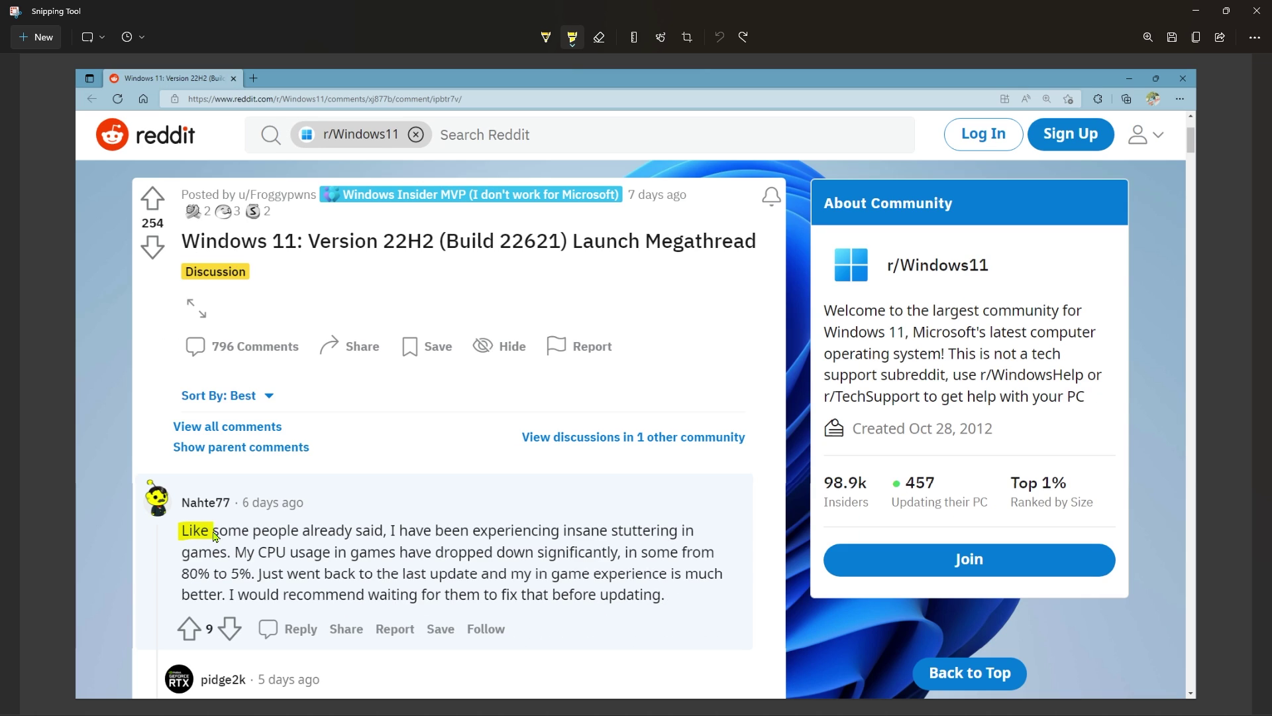
{"action": "mouse_move", "coordinate": [214, 533]}
{"action": "left_mouse_down"}
{"action": "mouse_move", "coordinate": [691, 537]}
{"action": "mouse_move", "coordinate": [184, 547]}
{"action": "mouse_move", "coordinate": [713, 557]}
{"action": "left_mouse_up"}
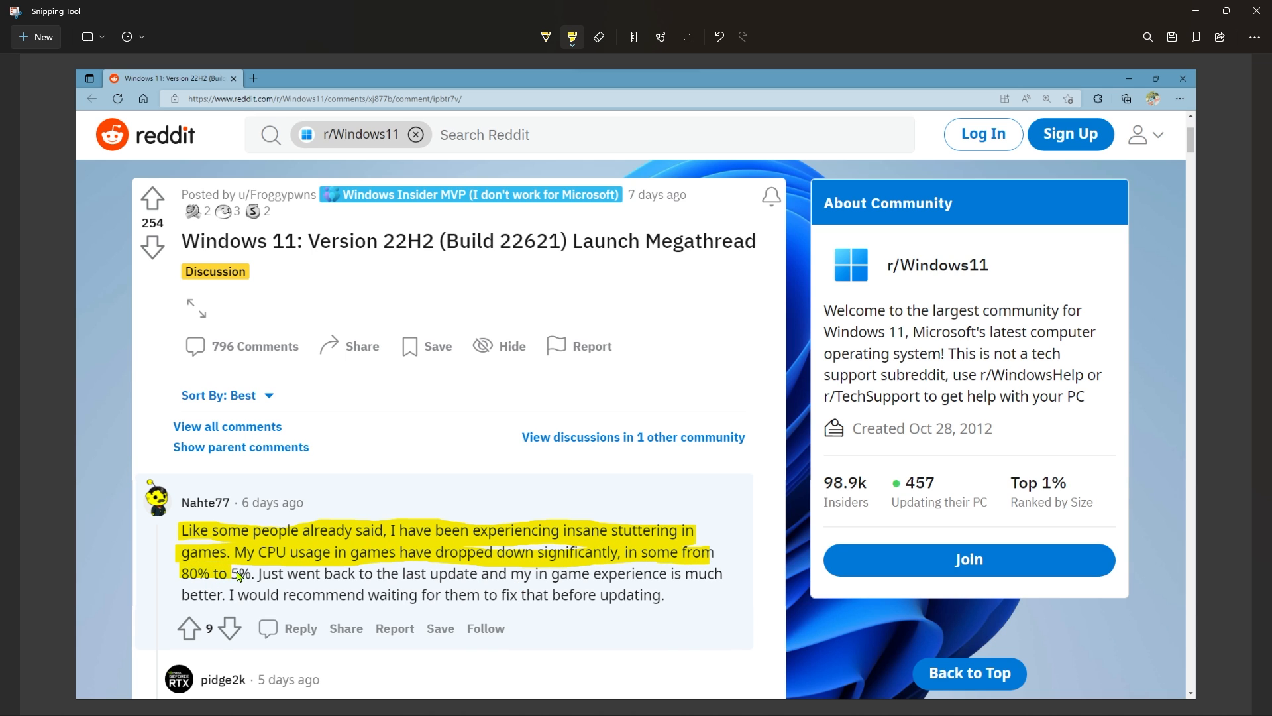
{"action": "left_click_drag", "start_coordinate": [239, 574], "coordinate": [626, 579]}
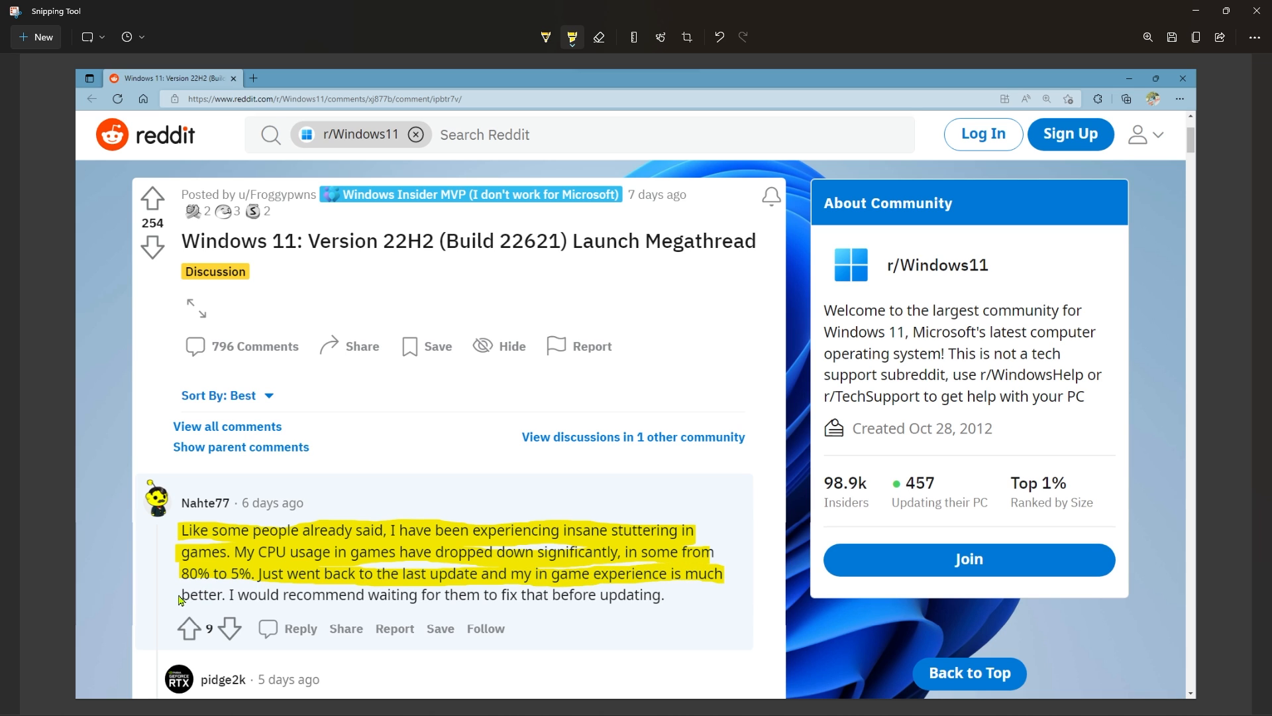
{"action": "left_click_drag", "start_coordinate": [181, 597], "coordinate": [657, 601]}
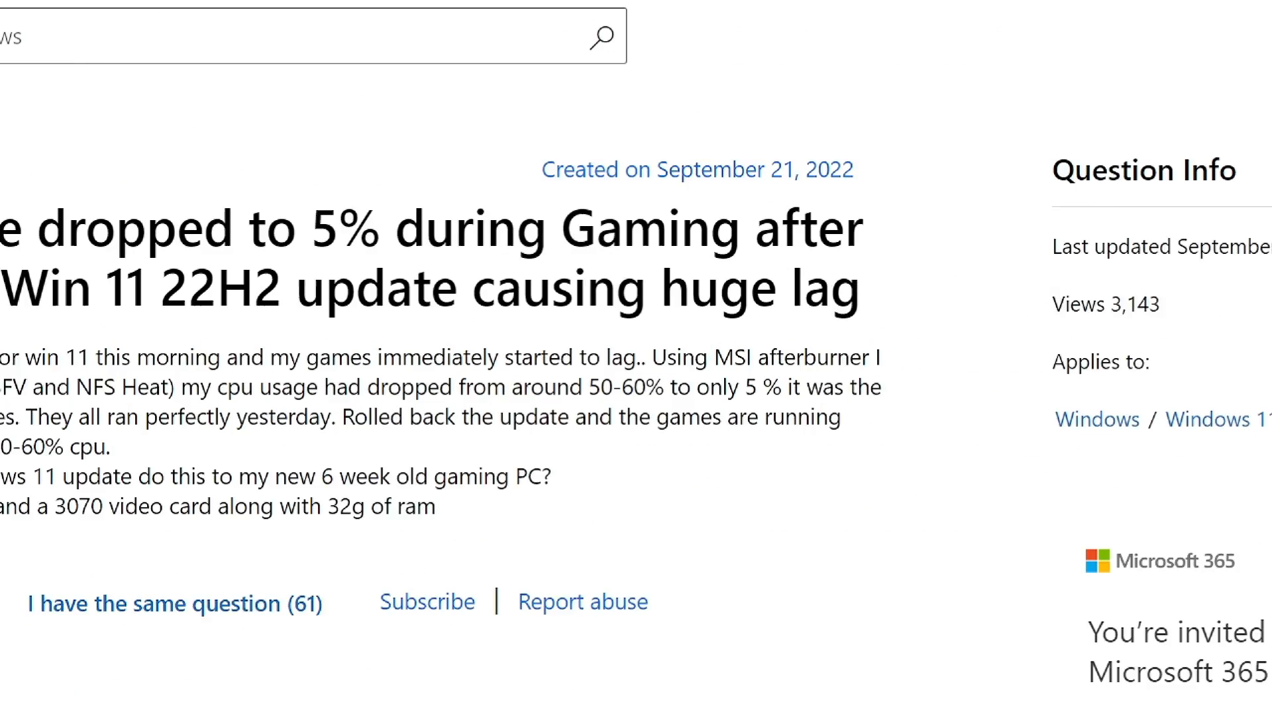
Copy the question's description paragraph and select the first reply about 0% to 2% CPU usage
{"action": "left_click_drag", "start_coordinate": [63, 357], "coordinate": [505, 459]}
{"action": "key", "text": "ctrl+c"}
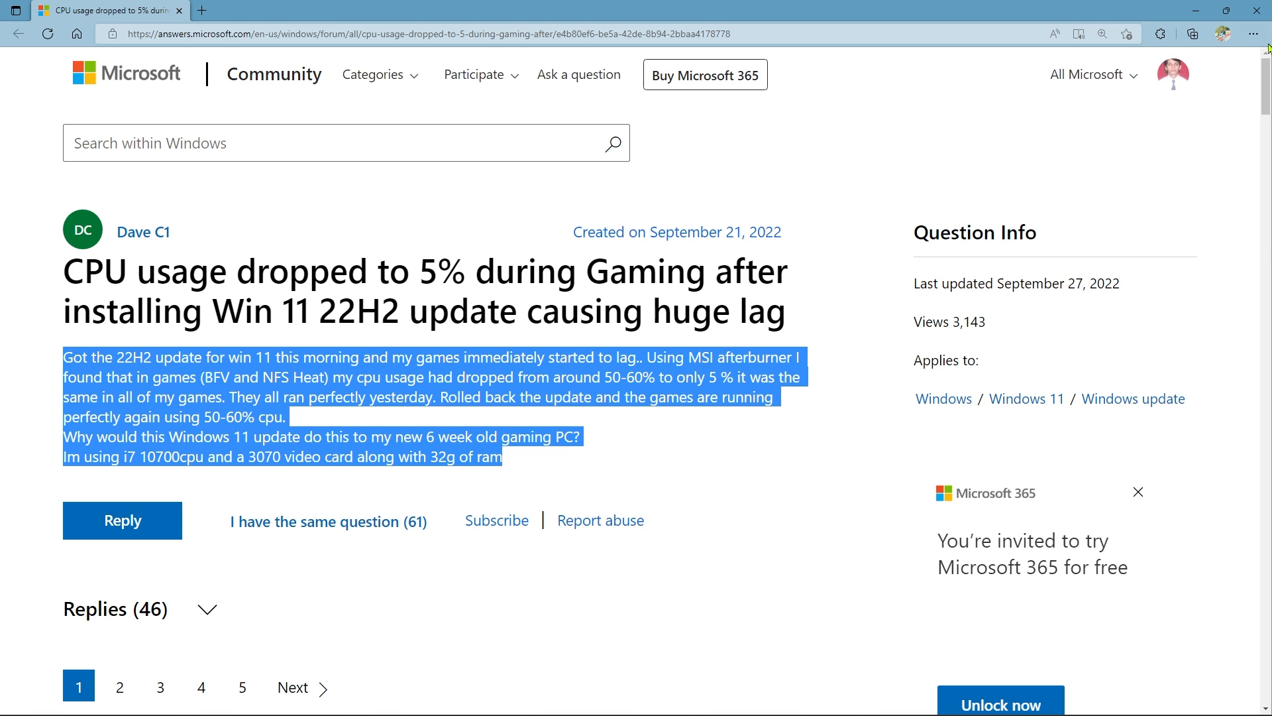
{"action": "left_click_drag", "start_coordinate": [1264, 100], "coordinate": [1263, 145]}
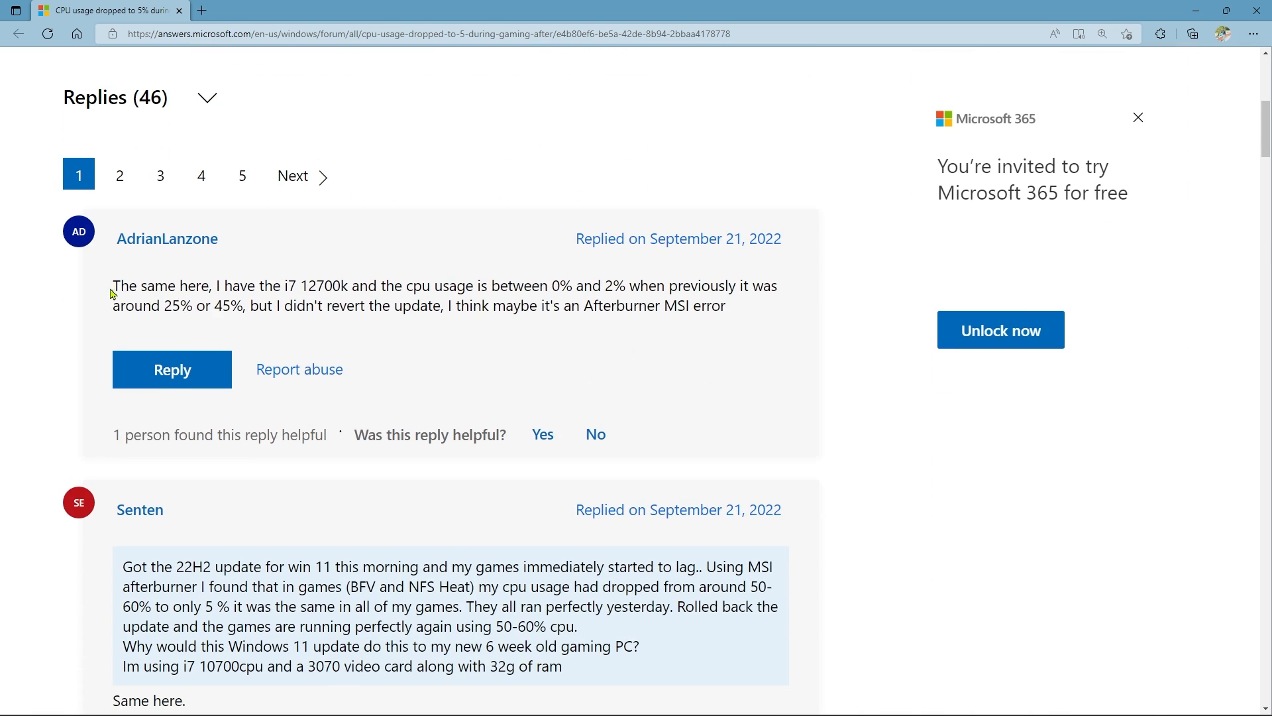
{"action": "left_click_drag", "start_coordinate": [111, 292], "coordinate": [683, 305]}
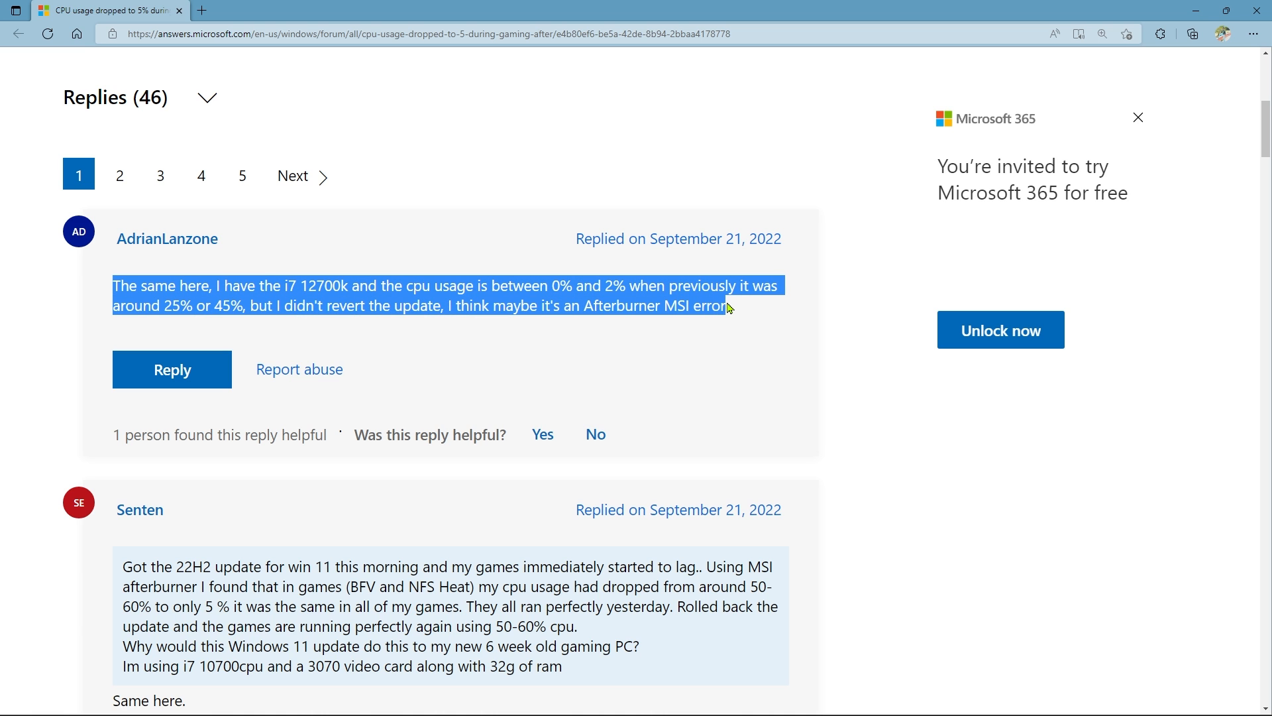
{"action": "scroll", "coordinate": [661, 447], "scroll_direction": "down", "scroll_amount": 1}
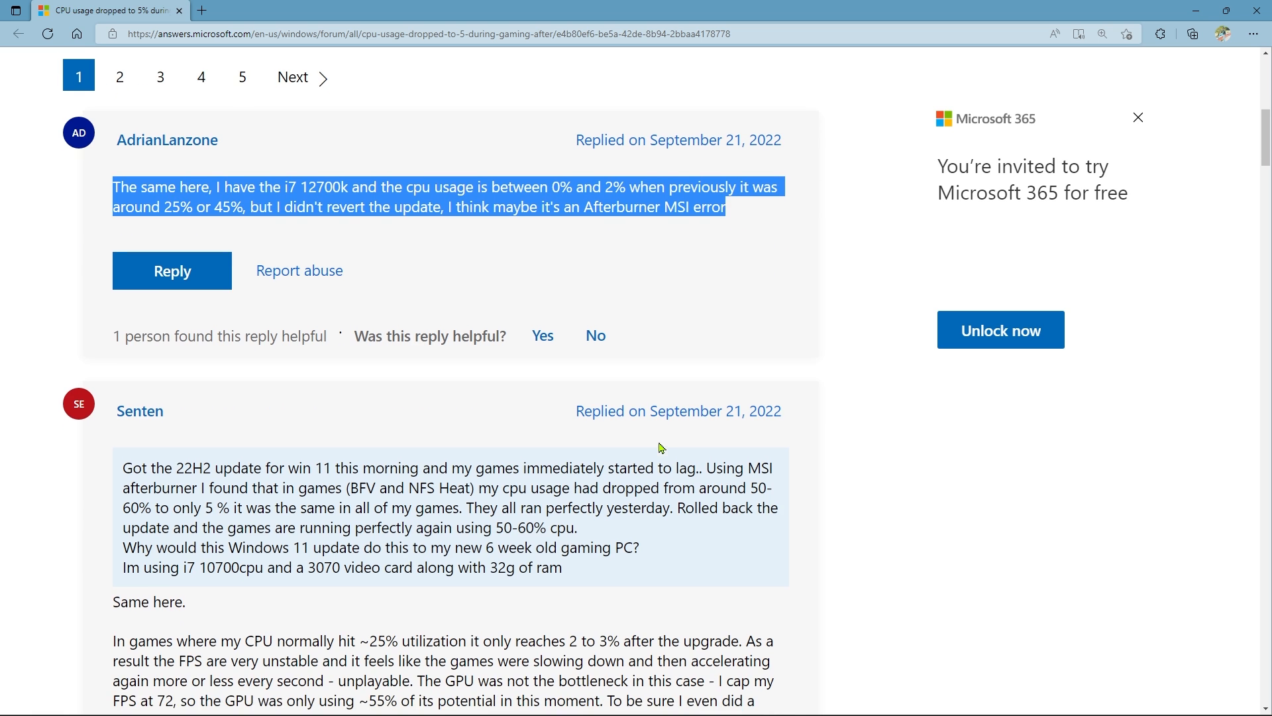
{"action": "scroll", "coordinate": [661, 446], "scroll_direction": "down", "scroll_amount": 2}
{"action": "scroll", "coordinate": [660, 445], "scroll_direction": "down", "scroll_amount": 1}
{"action": "scroll", "coordinate": [662, 446], "scroll_direction": "down", "scroll_amount": 1}
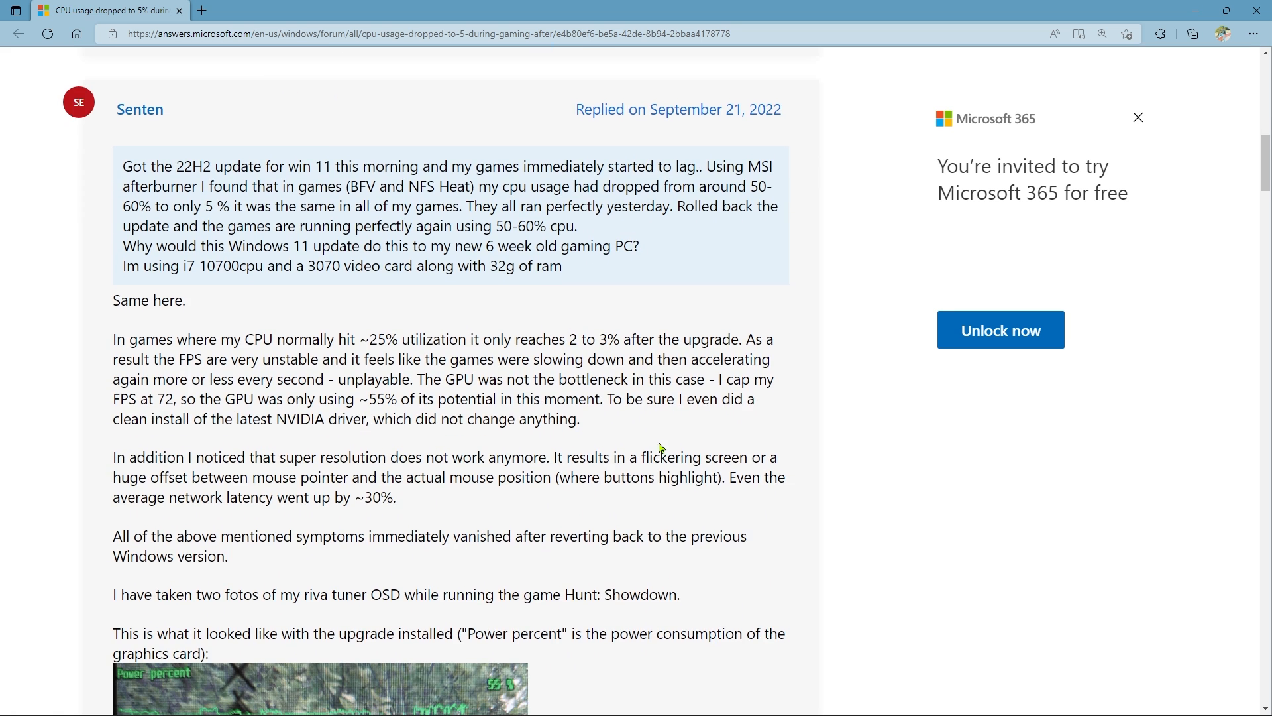
{"action": "scroll", "coordinate": [662, 447], "scroll_direction": "down", "scroll_amount": 2}
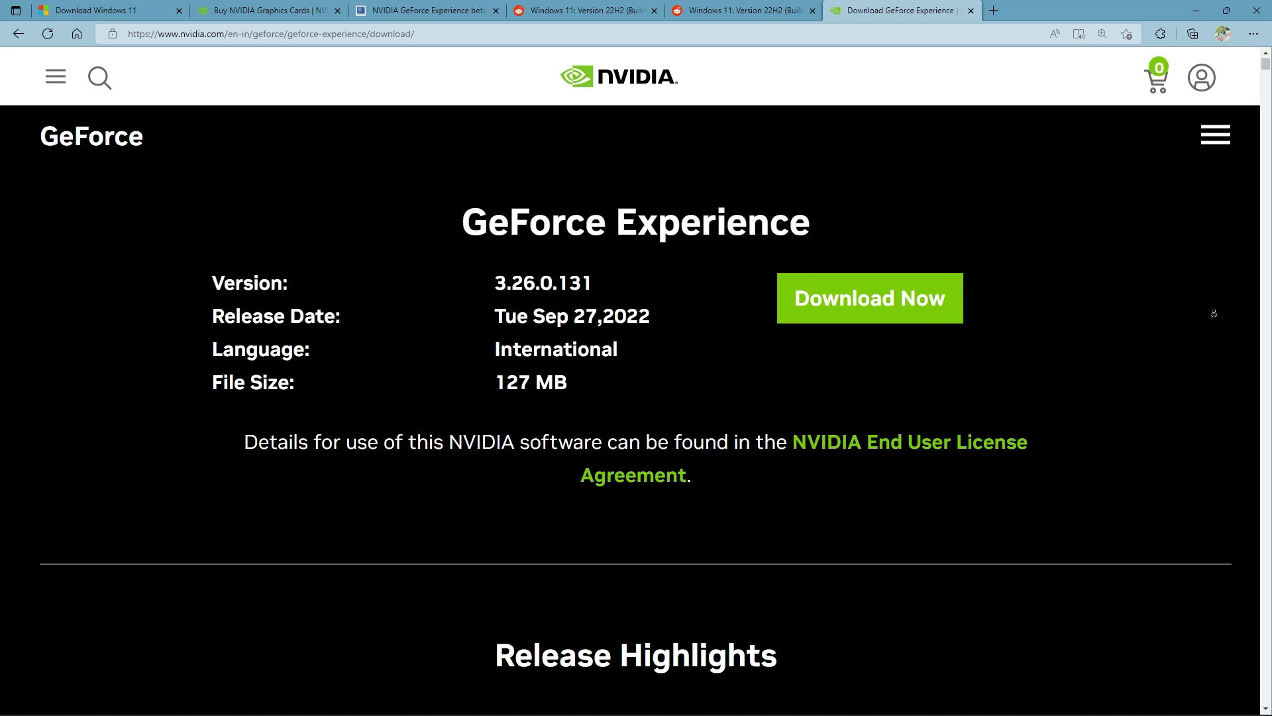
{"action": "scroll", "coordinate": [1213, 313], "scroll_direction": "down", "scroll_amount": 3}
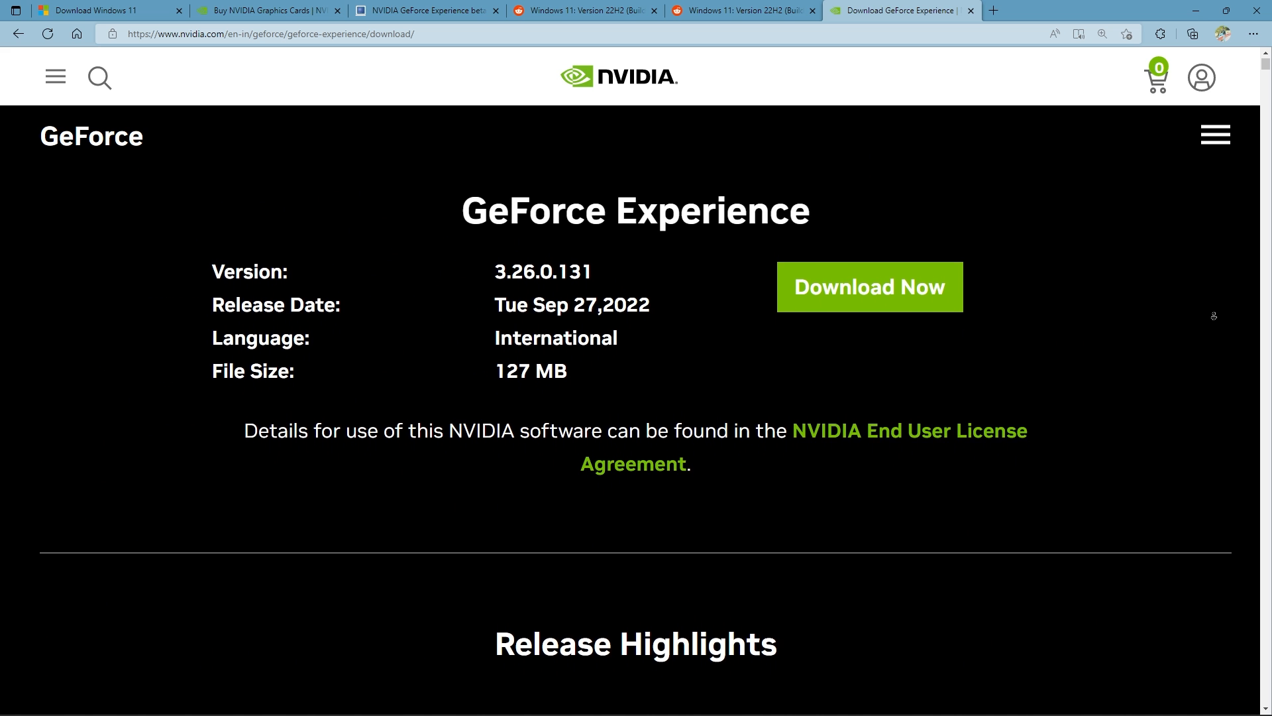
{"action": "scroll", "coordinate": [1214, 327], "scroll_direction": "down", "scroll_amount": 1}
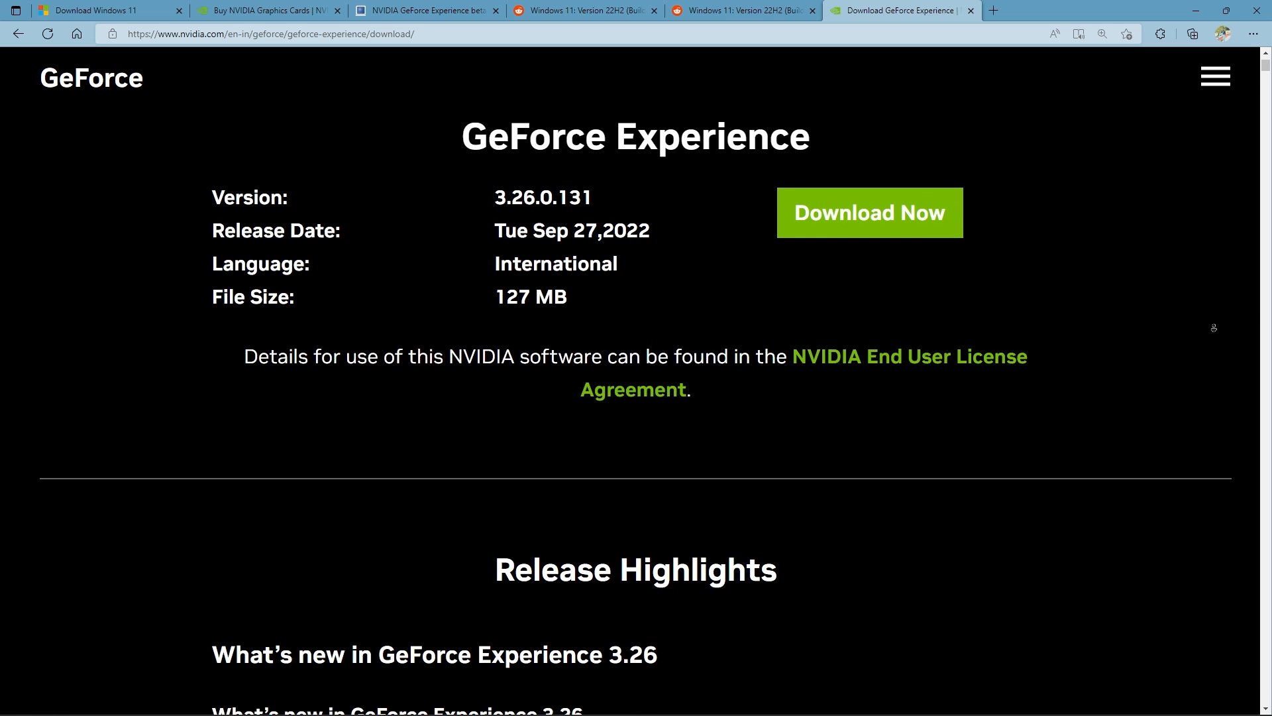
{"action": "scroll", "coordinate": [1214, 326], "scroll_direction": "down", "scroll_amount": 1}
{"action": "scroll", "coordinate": [1214, 326], "scroll_direction": "down", "scroll_amount": 1}
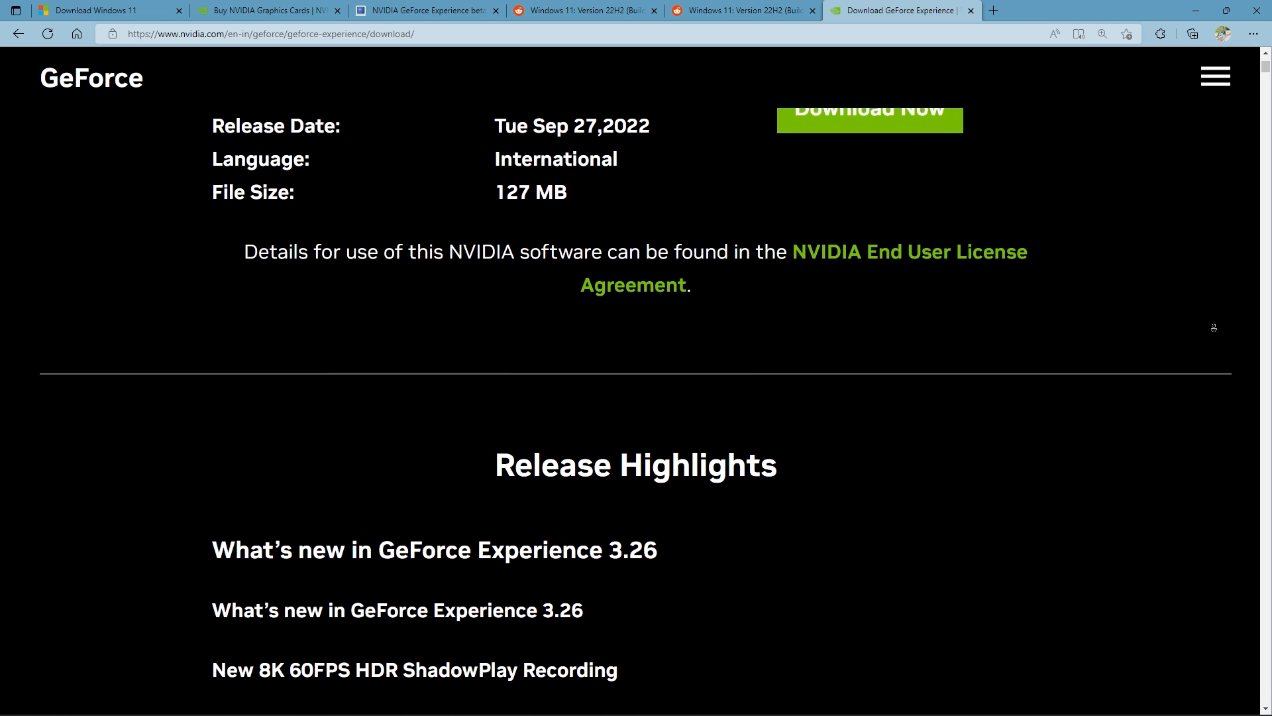
{"action": "scroll", "coordinate": [1213, 326], "scroll_direction": "down", "scroll_amount": 1}
{"action": "scroll", "coordinate": [1214, 327], "scroll_direction": "down", "scroll_amount": 1}
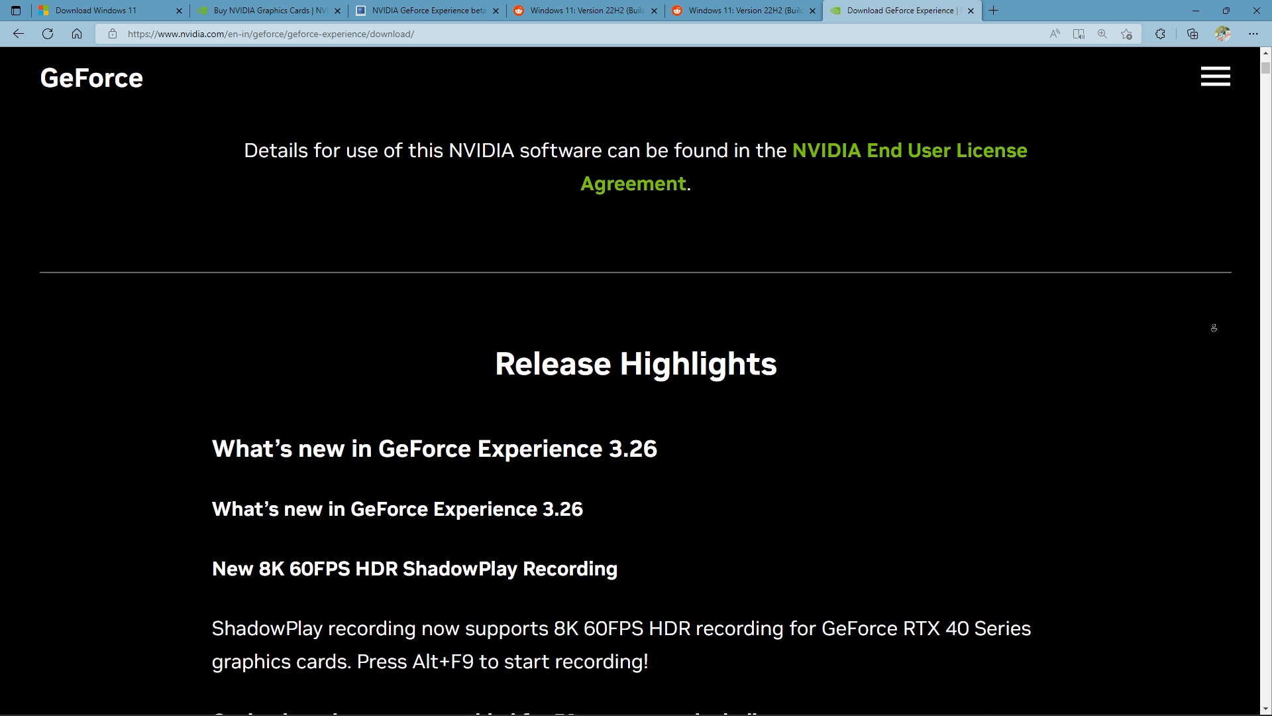
{"action": "scroll", "coordinate": [1214, 327], "scroll_direction": "down", "scroll_amount": 1}
{"action": "scroll", "coordinate": [1214, 327], "scroll_direction": "down", "scroll_amount": 1}
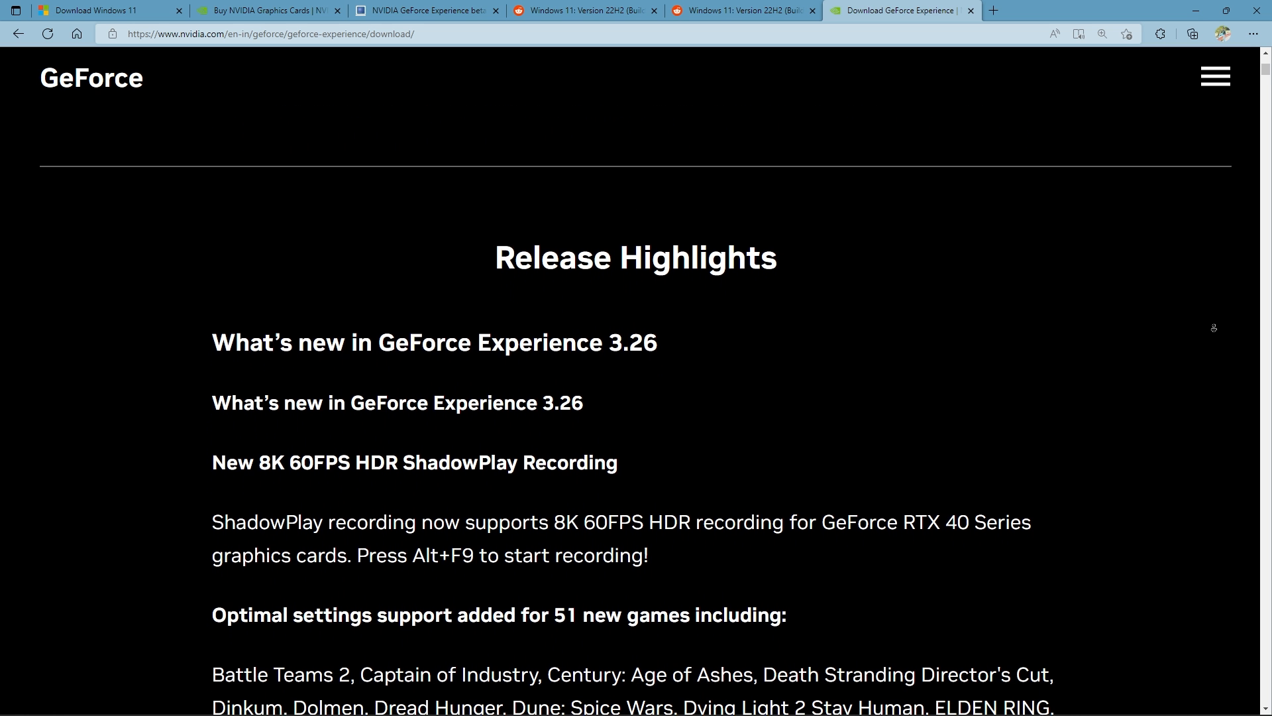
{"action": "scroll", "coordinate": [1213, 326], "scroll_direction": "down", "scroll_amount": 1}
{"action": "scroll", "coordinate": [1214, 326], "scroll_direction": "down", "scroll_amount": 1}
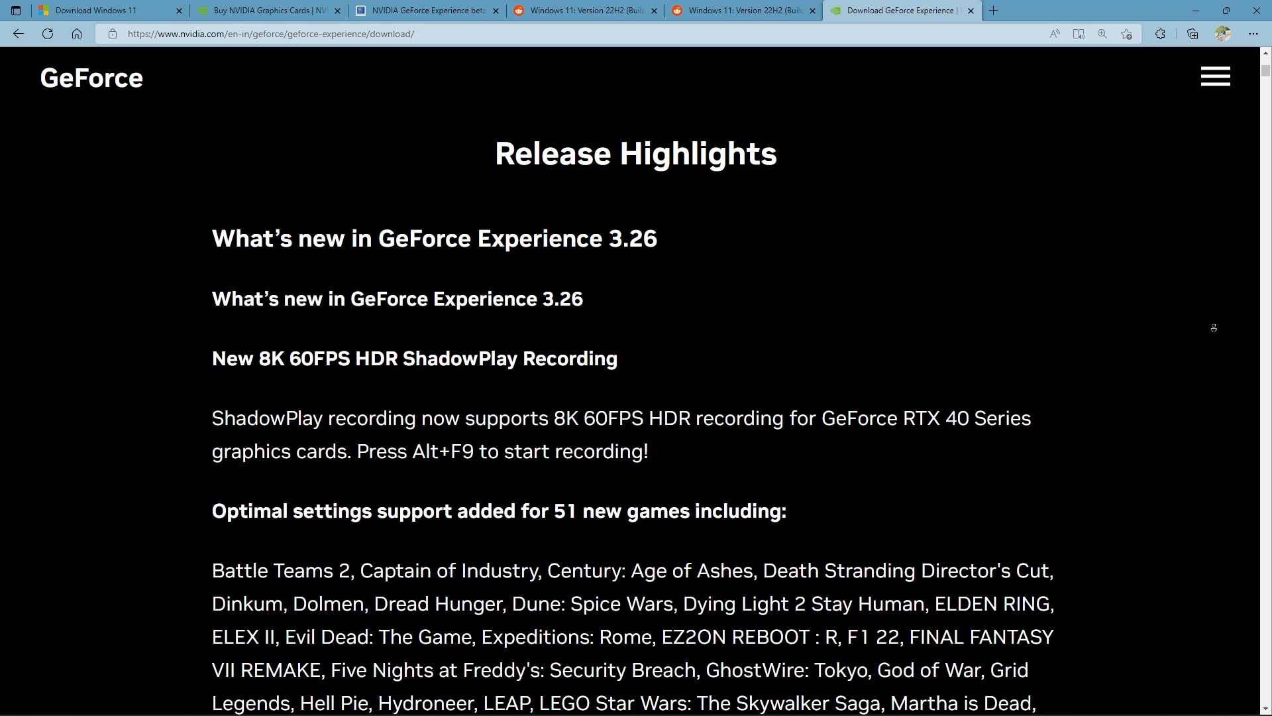
{"action": "scroll", "coordinate": [1214, 327], "scroll_direction": "down", "scroll_amount": 1}
{"action": "scroll", "coordinate": [1214, 327], "scroll_direction": "down", "scroll_amount": 1}
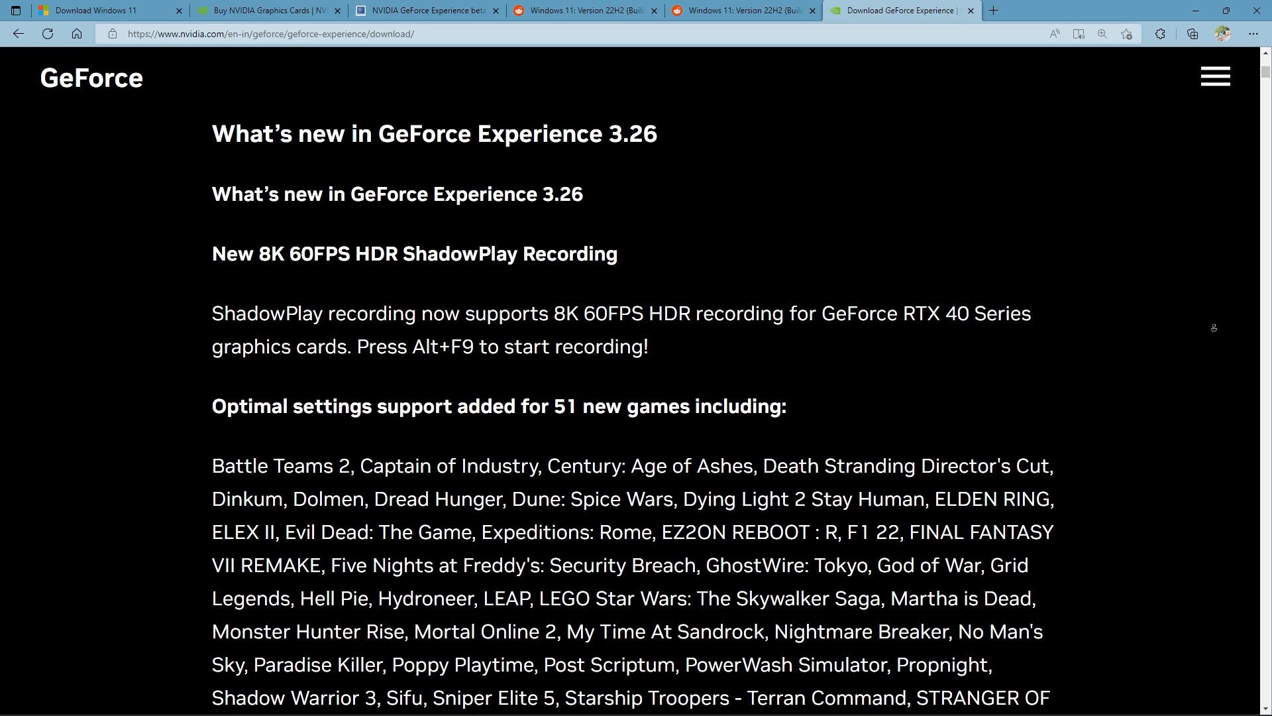